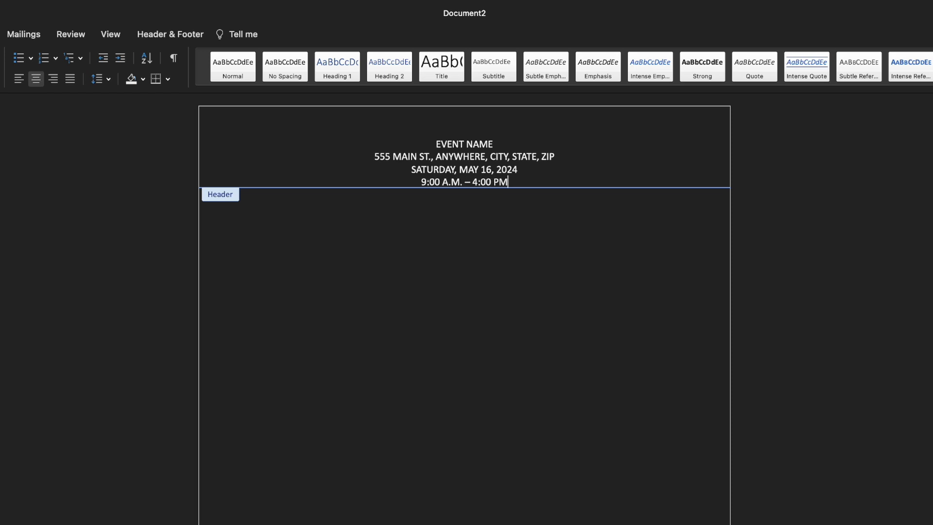
Complete the header's time line with "(SET UP AT 8:00 AM, TAKE DOWN AT 4:00 PM)" and return to the document body.
{"action": "type", "text": ":00 AM, TAKE DOWN AT 4:00 PM)"}
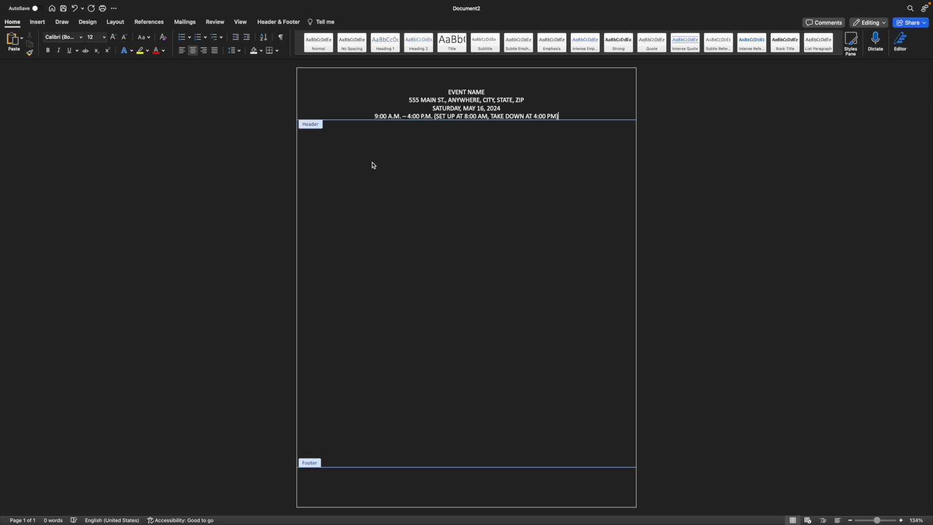
{"action": "double_click", "coordinate": [373, 164]}
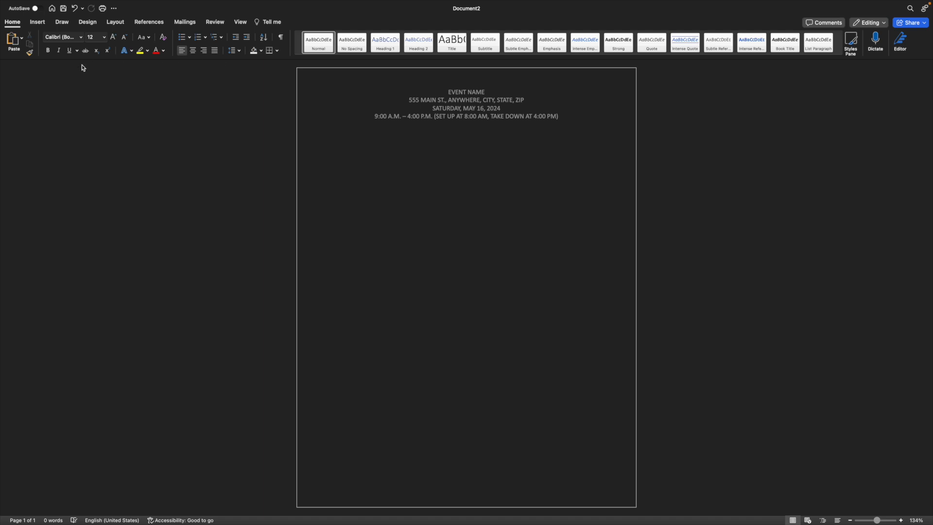
Insert a table with two columns and six rows below the header and narrow its first column to about a quarter of the width.
{"action": "left_click", "coordinate": [38, 23]}
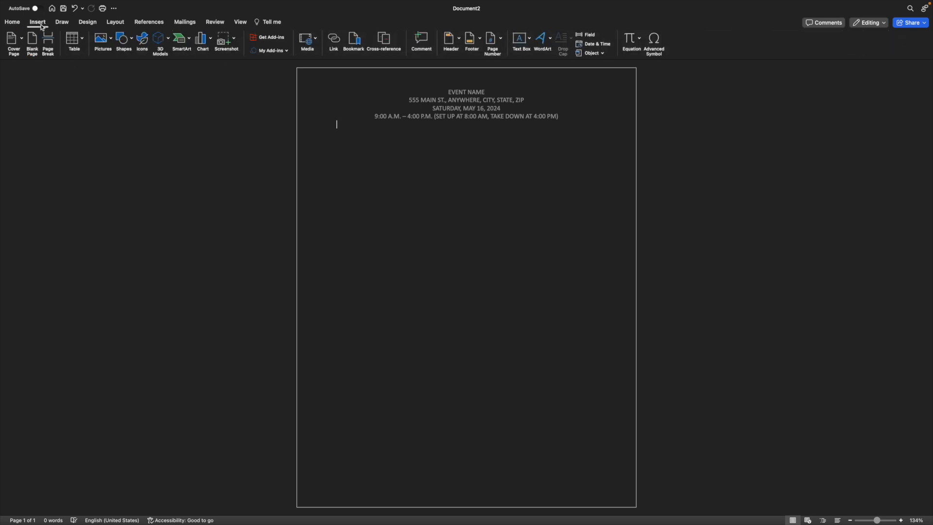
{"action": "left_click", "coordinate": [83, 46]}
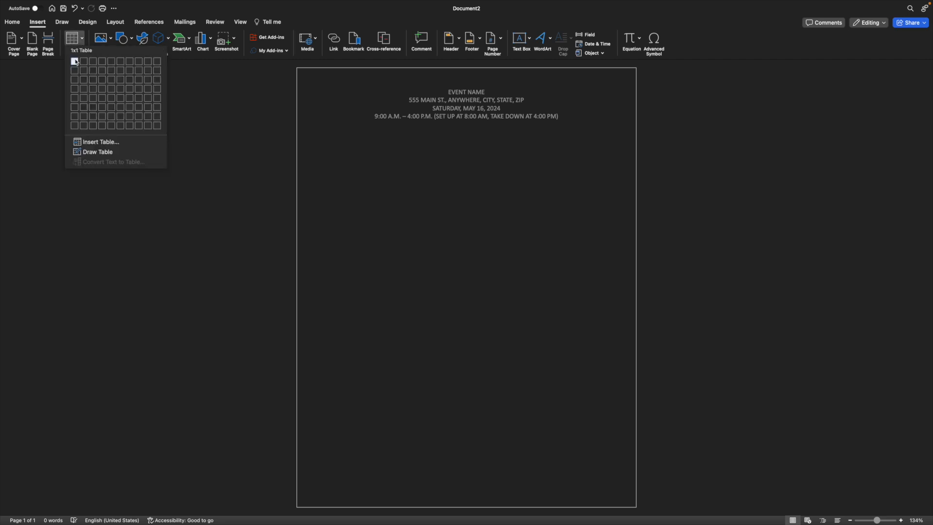
{"action": "left_click", "coordinate": [86, 108]}
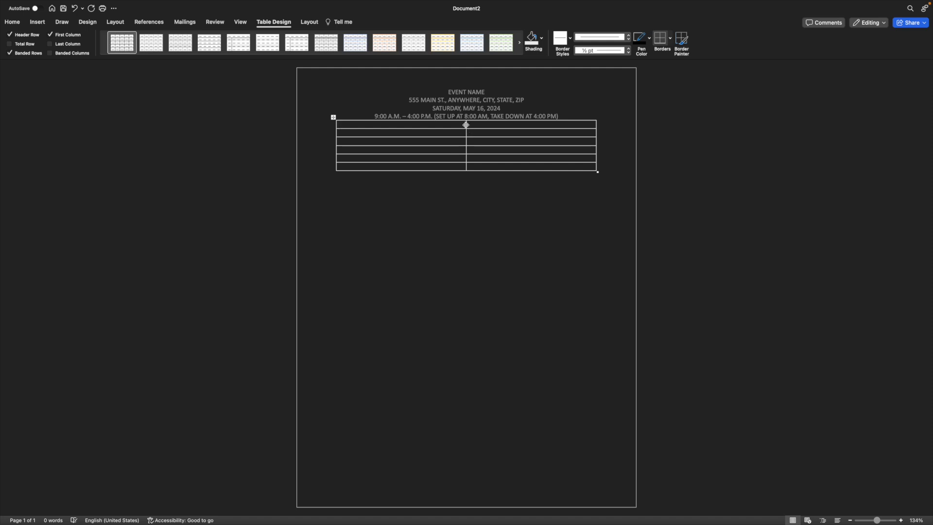
{"action": "left_click_drag", "start_coordinate": [466, 125], "coordinate": [401, 129]}
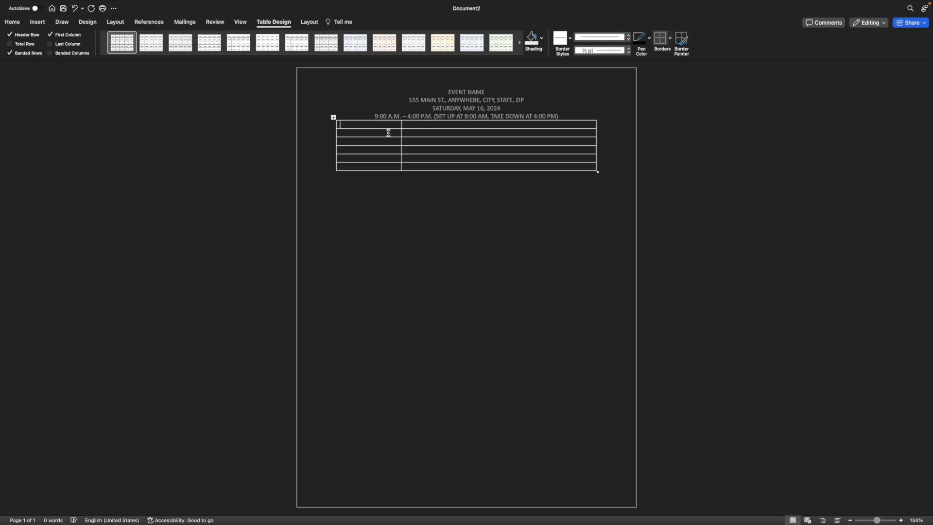
Fill the first column with the labels Name, Business Name, Description, Address, Phone and Email, one per row.
{"action": "type", "text": "Name"}
{"action": "key", "text": "Down"}
{"action": "type", "text": "Business Name"}
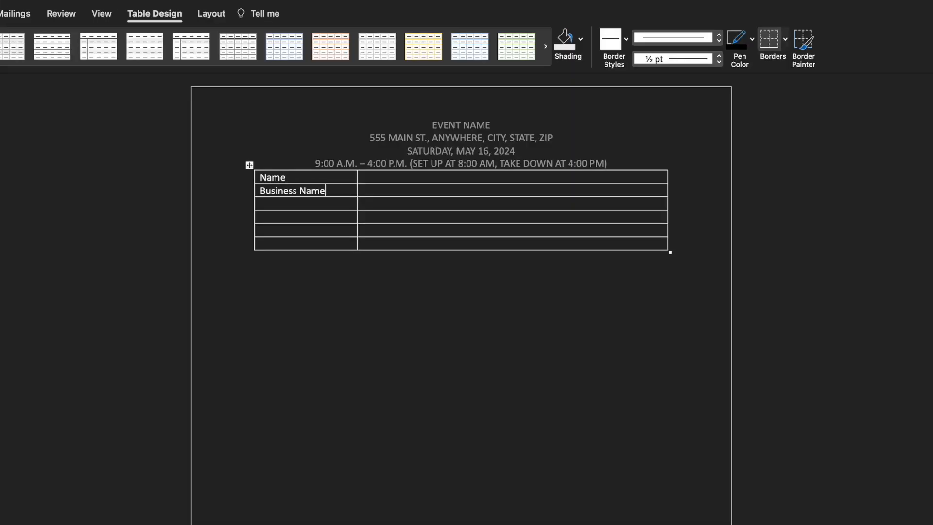
{"action": "key", "text": "Down"}
{"action": "type", "text": "Description"}
{"action": "key", "text": "Down"}
{"action": "type", "text": "Address"}
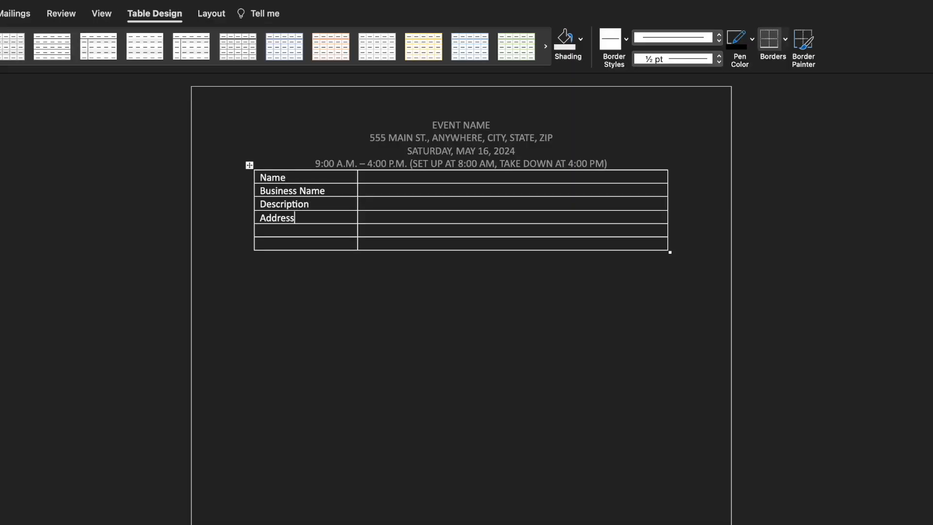
{"action": "key", "text": "Down"}
{"action": "type", "text": "Phone"}
{"action": "key", "text": "Down"}
{"action": "type", "text": "Email"}
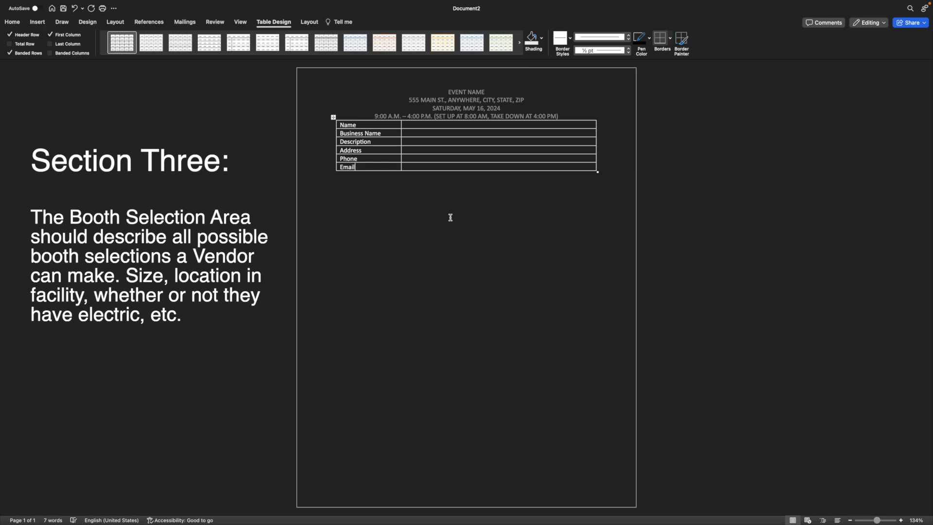
Insert a second table with three columns and two rows below the contact details table, leaving a gap between them.
{"action": "left_click", "coordinate": [359, 188]}
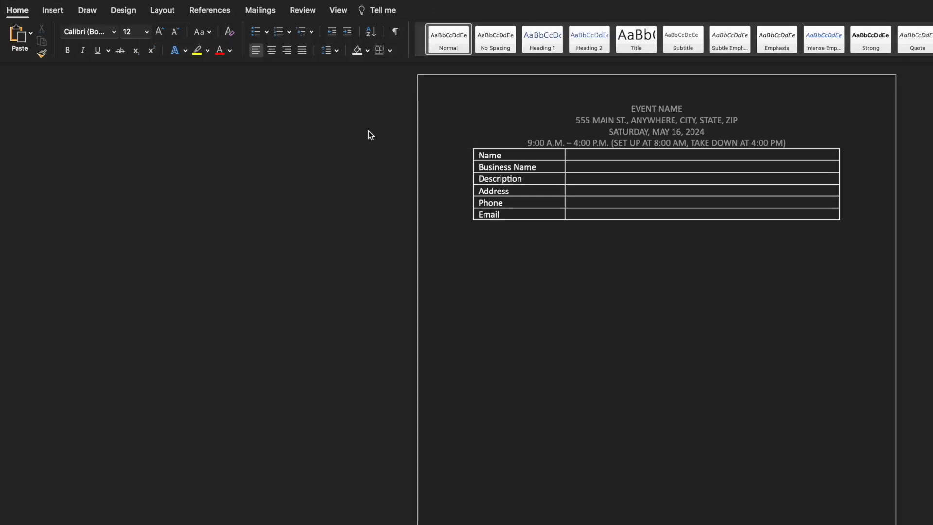
{"action": "left_click", "coordinate": [53, 10]}
{"action": "left_click", "coordinate": [102, 33]}
{"action": "left_click", "coordinate": [132, 80]}
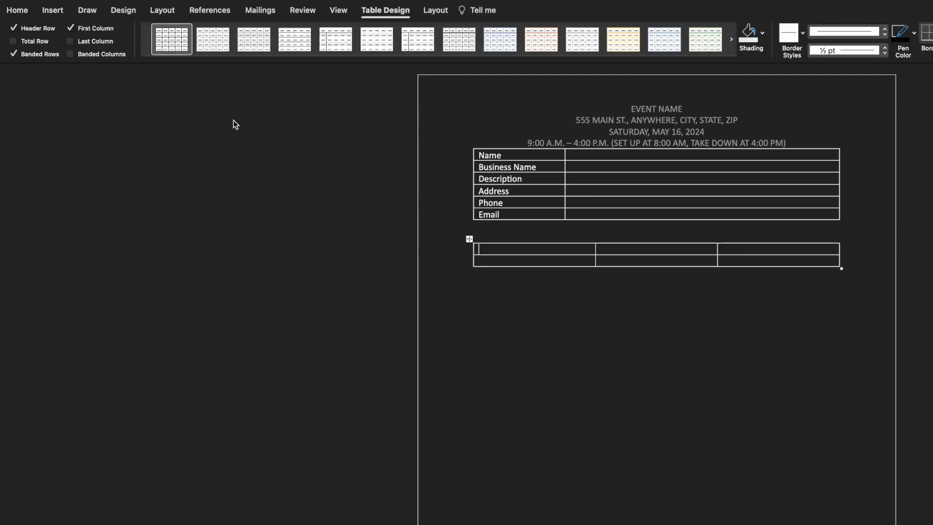
Fill the booth table with a Single row and a Double row, each offering Electric and No Electric.
{"action": "type", "text": "Single"}
{"action": "key", "text": "Down"}
{"action": "type", "text": "Double"}
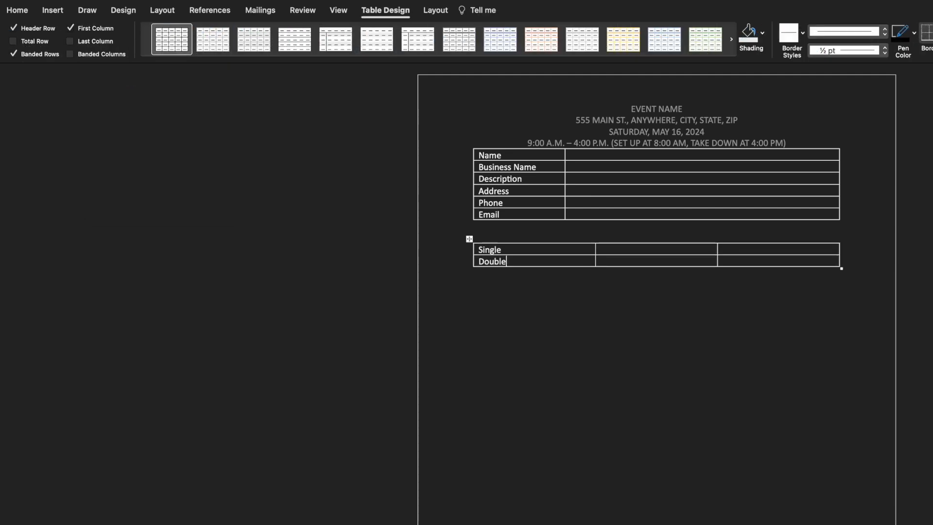
{"action": "left_click", "coordinate": [657, 249]}
{"action": "type", "text": "Electric"}
{"action": "left_click", "coordinate": [632, 262]}
{"action": "type", "text": "Electric"}
{"action": "left_click", "coordinate": [755, 252]}
{"action": "type", "text": "No Electric"}
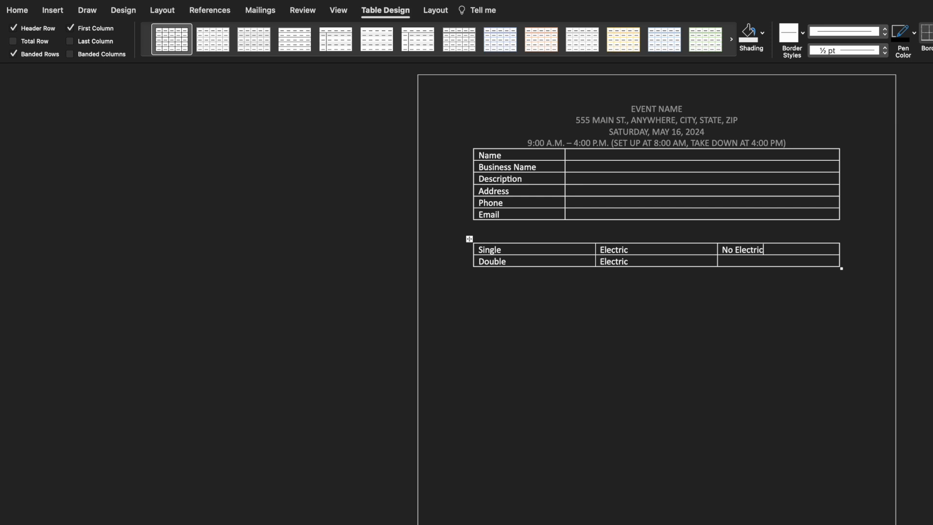
{"action": "left_click", "coordinate": [737, 262]}
{"action": "type", "text": "No Electric"}
Insert a table with three columns and four rows below the booth selection table, leaving a gap between them.
{"action": "left_click", "coordinate": [481, 292]}
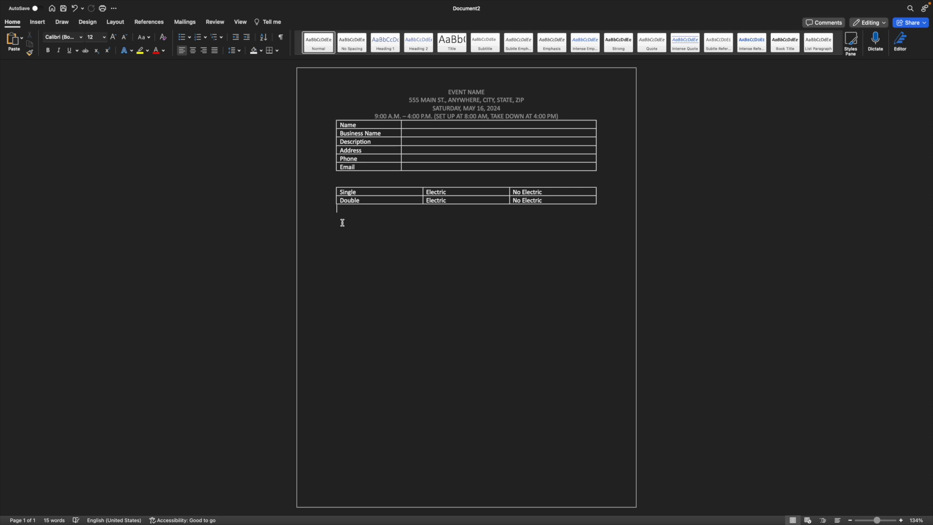
{"action": "key", "text": "super+z"}
{"action": "left_click", "coordinate": [38, 23]}
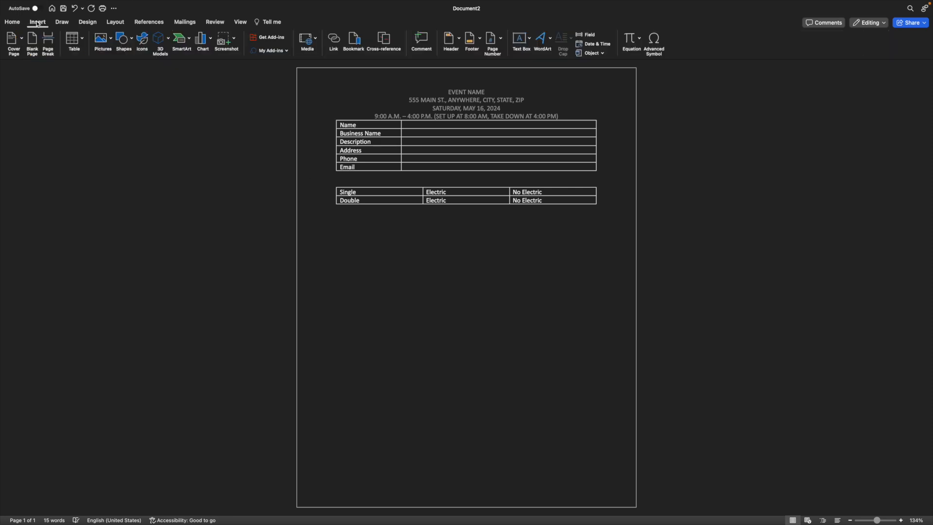
{"action": "left_click", "coordinate": [72, 42]}
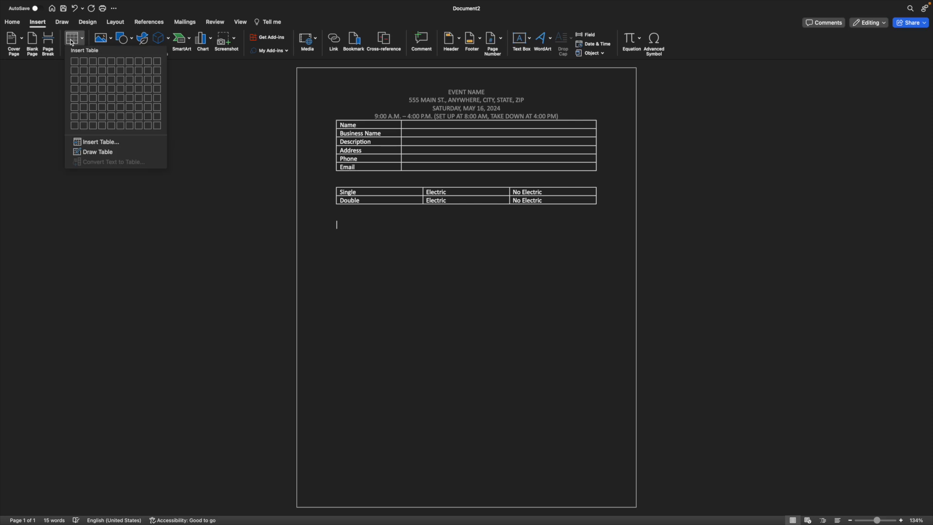
{"action": "left_click", "coordinate": [95, 90]}
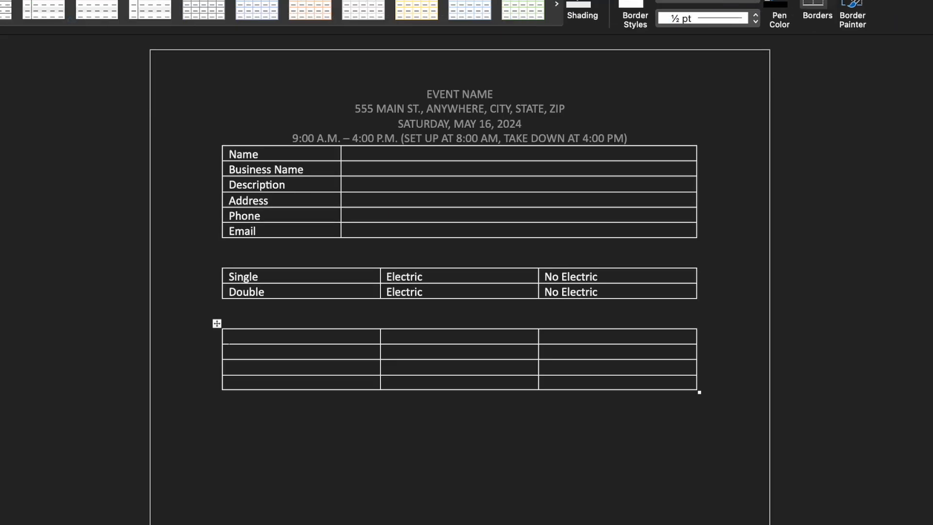
Fill the new table's first column with Glasswork, Bath, Body & Scent, Health & Beauty, and Jewelry.
{"action": "type", "text": "Glasswork"}
{"action": "key", "text": "Down"}
{"action": "type", "text": "Bath, Body & Scent"}
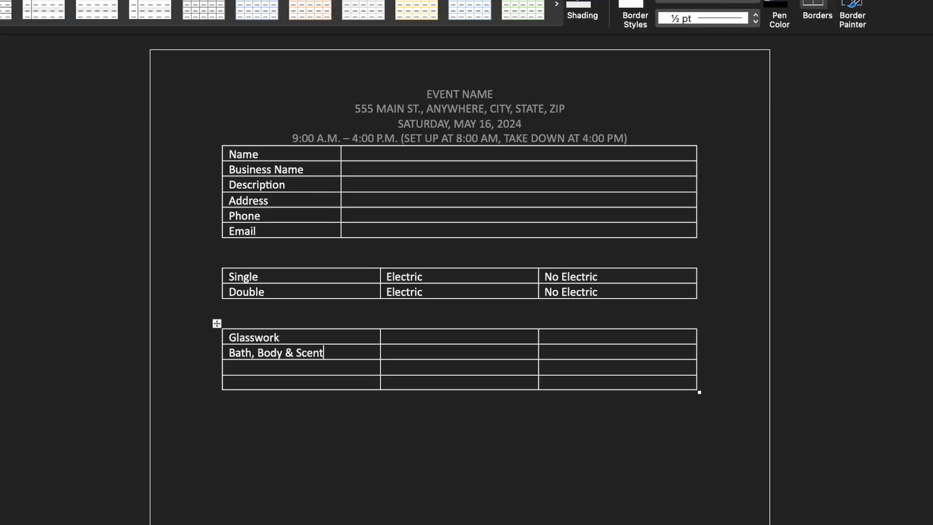
{"action": "key", "text": "Down"}
{"action": "type", "text": "Health & Beauty"}
{"action": "key", "text": "Down"}
{"action": "type", "text": "Jewelry"}
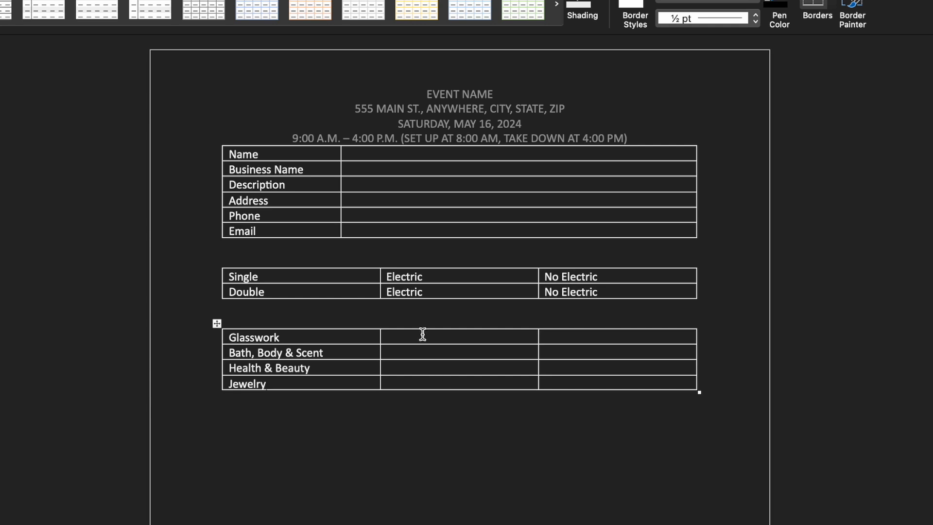
Fill the category table's second column with Food & Snack, Textile Crafts, Painting & Illustrations, and Woodwork.
{"action": "left_click", "coordinate": [420, 335]}
{"action": "type", "text": "Food & Snack"}
{"action": "key", "text": "Down"}
{"action": "type", "text": "TExtile Crafts"}
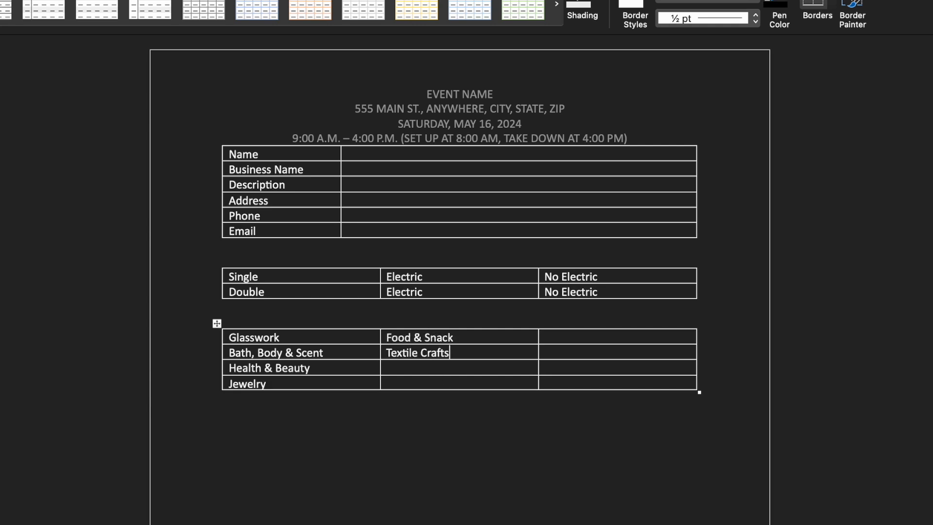
{"action": "key", "text": "Down"}
{"action": "type", "text": "Painting & Illustrations"}
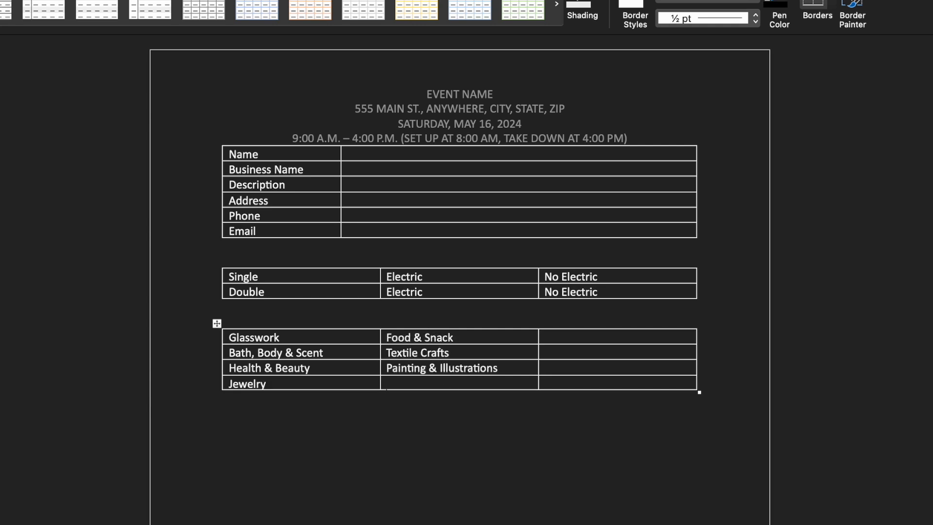
{"action": "key", "text": "Down"}
{"action": "type", "text": "Woodwork"}
Fill the category table's third column with Fashion & Clothing, Photography, Home goods & Décor, and Pet Products.
{"action": "key", "text": "Right"}
{"action": "key", "text": "Up"}
{"action": "key", "text": "Up"}
{"action": "key", "text": "Up"}
{"action": "type", "text": "Fasoi"}
{"action": "key", "text": "BackSpace"}
{"action": "key", "text": "BackSpace"}
{"action": "type", "text": "hion & Clothing"}
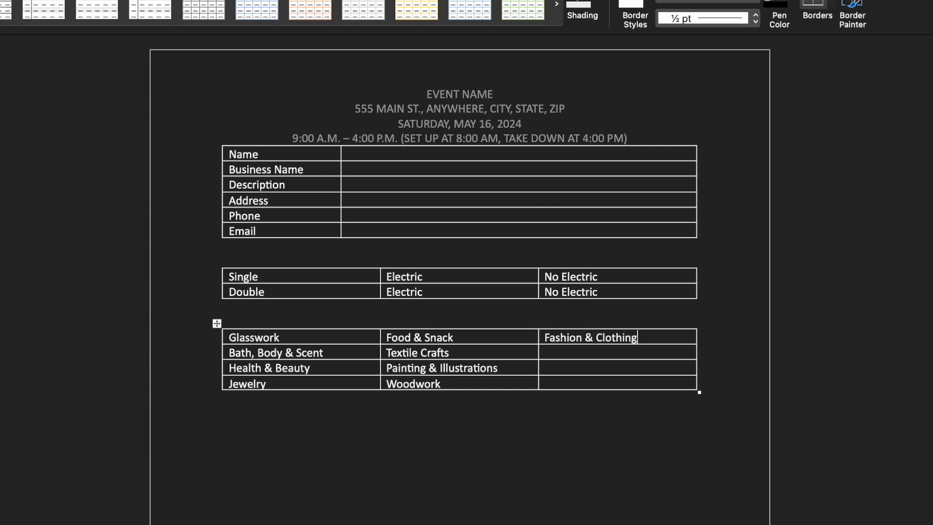
{"action": "key", "text": "Down"}
{"action": "type", "text": "Photography"}
{"action": "key", "text": "Down"}
{"action": "type", "text": "Home goods & Décor"}
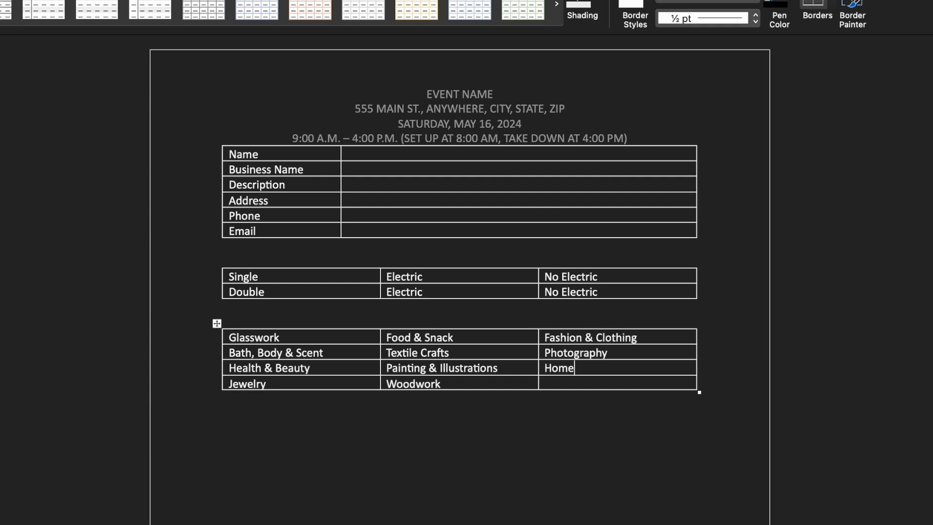
{"action": "key", "text": "Down"}
{"action": "type", "text": "Pet Products"}
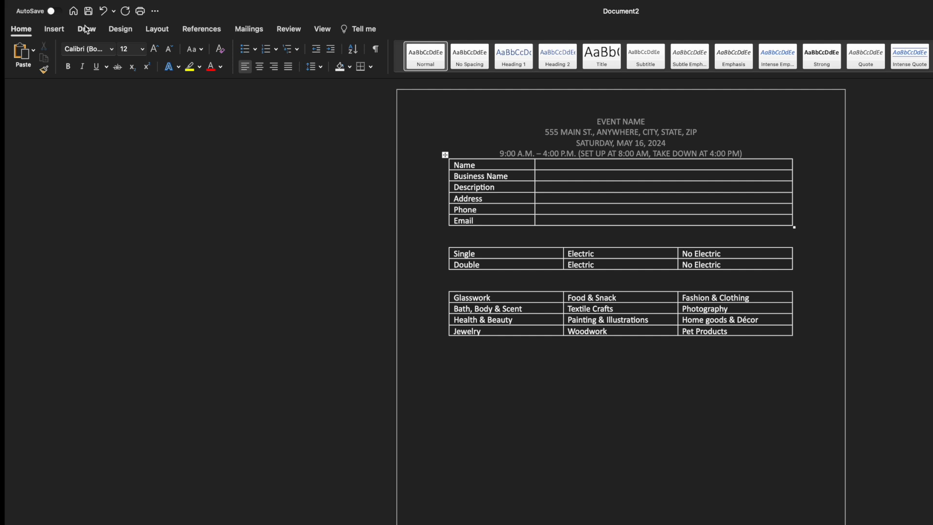
Insert a two-column, one-row table below the category table and narrow its first column to leave a small box for initials.
{"action": "left_click", "coordinate": [54, 29]}
{"action": "left_click", "coordinate": [102, 54]}
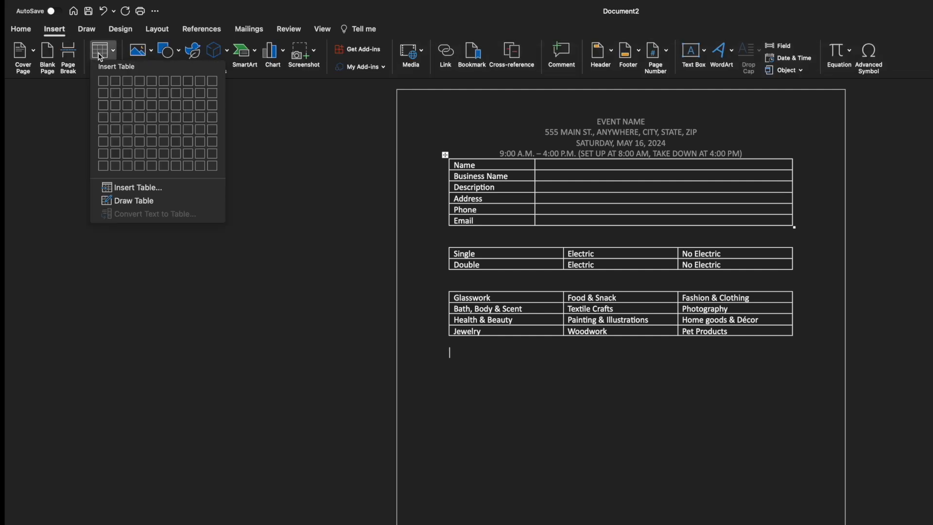
{"action": "left_click", "coordinate": [116, 84]}
{"action": "left_click_drag", "start_coordinate": [622, 354], "coordinate": [511, 355]}
Write in the wide cell that no refunds or inclement weather make up days will be given, asking for initials in the left box to acknowledge this.
{"action": "left_click", "coordinate": [554, 354]}
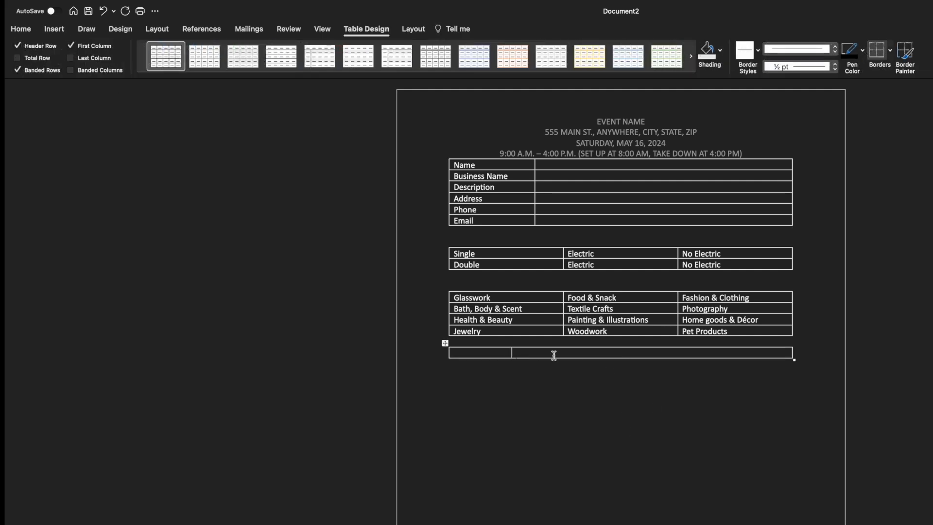
{"action": "type", "text": "No refunds will be given for this event."}
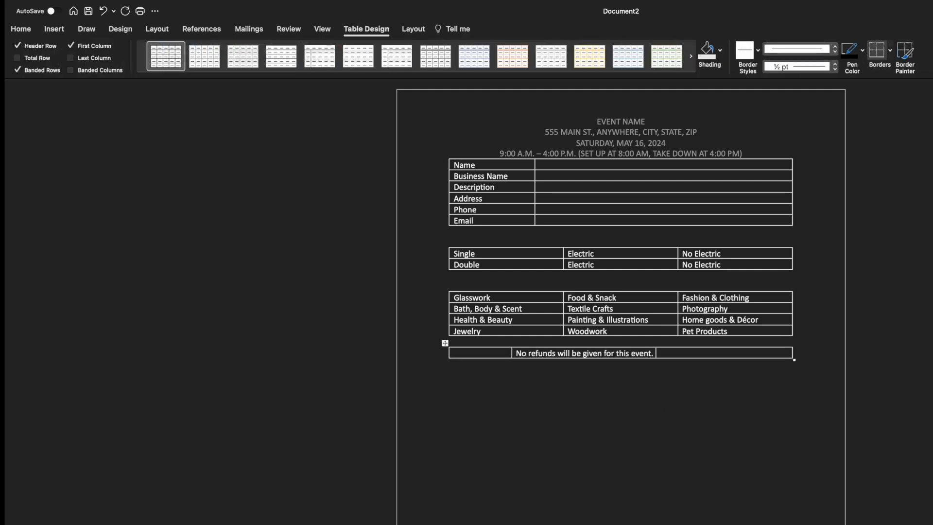
{"action": "type", "text": " No make up days will be given for incl"}
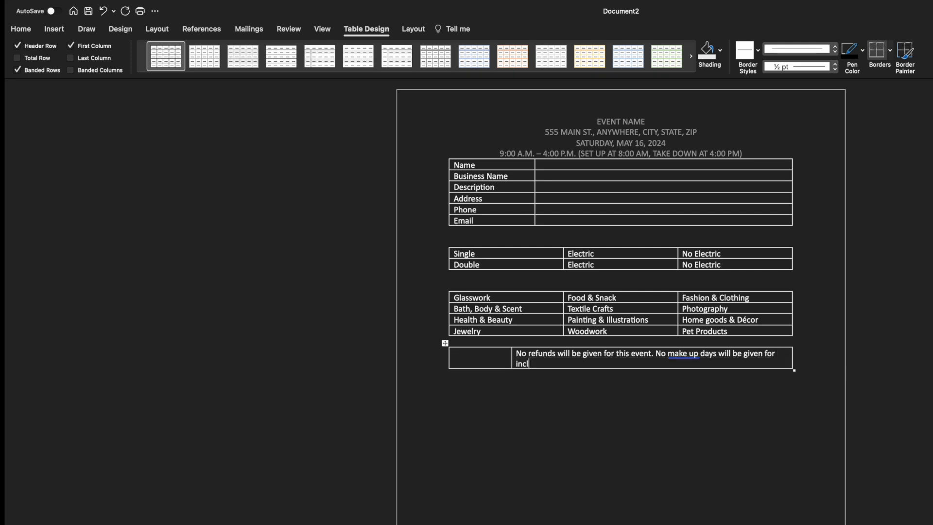
{"action": "type", "text": "ement weather days. Please initial the box to the left that yo"}
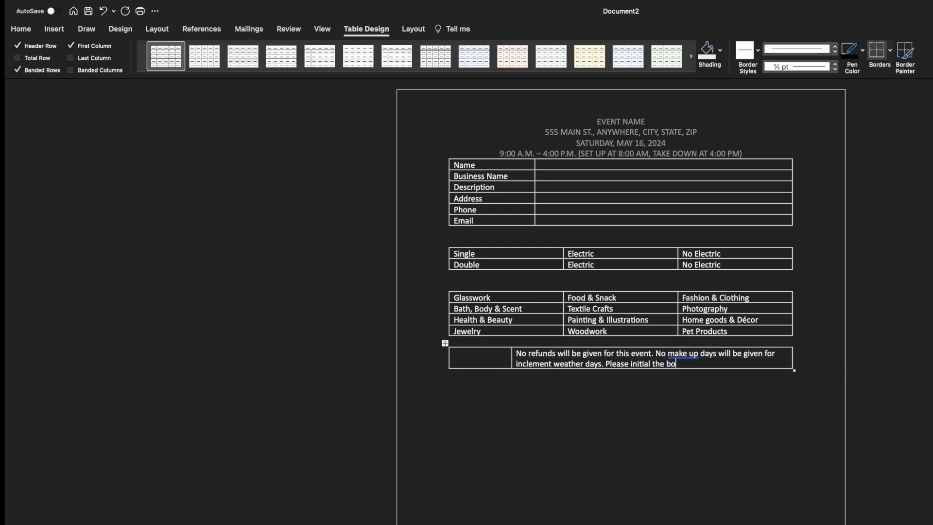
{"action": "type", "text": "u understand this policy."}
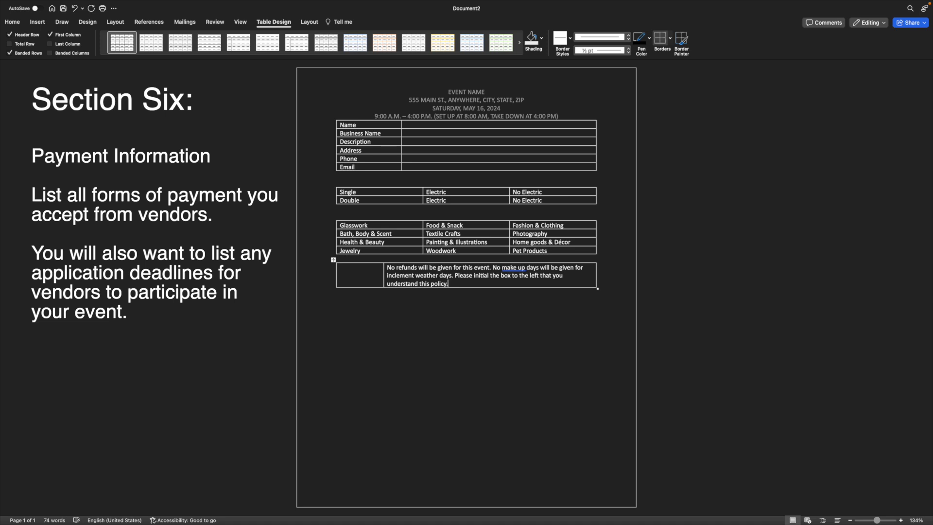
Insert another two-column, one-row table below the refund policy table for the payment information.
{"action": "left_click", "coordinate": [398, 311]}
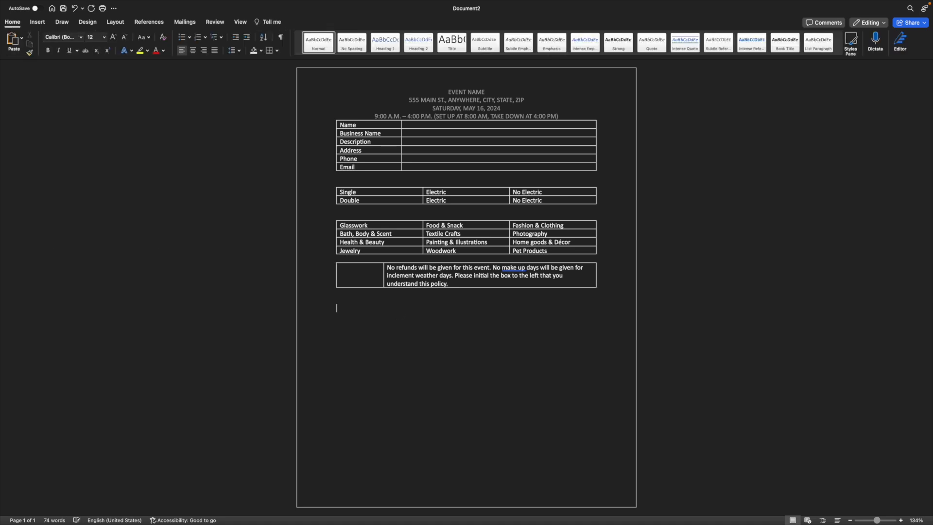
{"action": "left_click", "coordinate": [38, 21]}
{"action": "left_click", "coordinate": [72, 43]}
{"action": "left_click", "coordinate": [84, 62]}
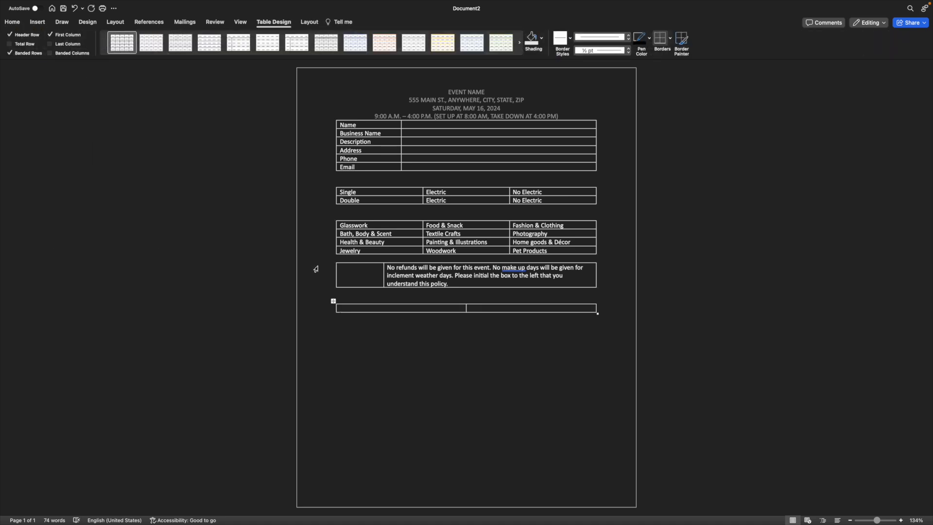
Fill the payment table's first cell with "You can mail your payments to:", a blank line, and the organizer's name and mailing address.
{"action": "type", "text": "You can mail your payments to:"}
{"action": "key", "text": "Return"}
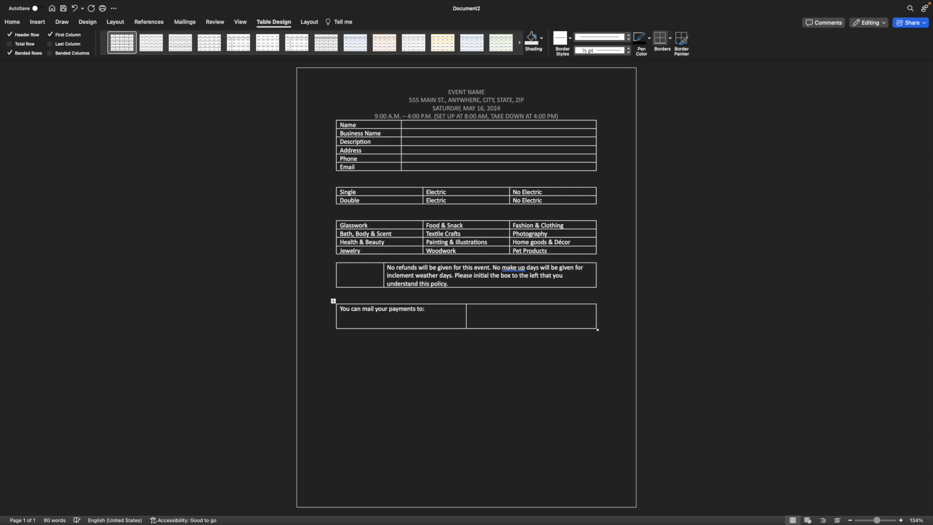
{"action": "type", "text": "Organizer"}
{"action": "key", "text": "Return"}
{"action": "type", "text": "555"}
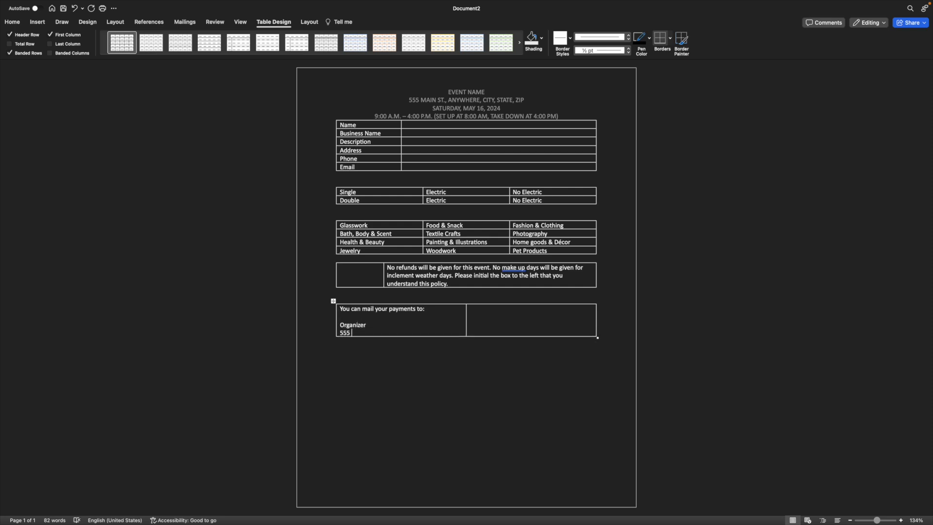
{"action": "type", "text": " Organizer Way"}
{"action": "key", "text": "Return"}
{"action": "type", "text": "Or"}
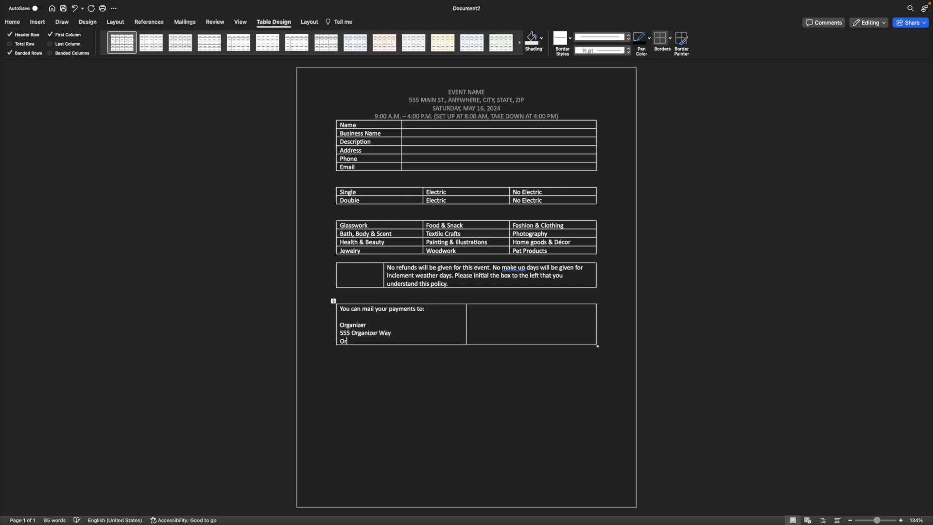
{"action": "type", "text": "ganizer City, State ZIP"}
Fill the payment table's second cell with "If you would like to pay via PayPal:", a blank line, and the organizer's e-mail address.
{"action": "left_click", "coordinate": [506, 309]}
{"action": "type", "text": "If you would like to pay via PayPal:"}
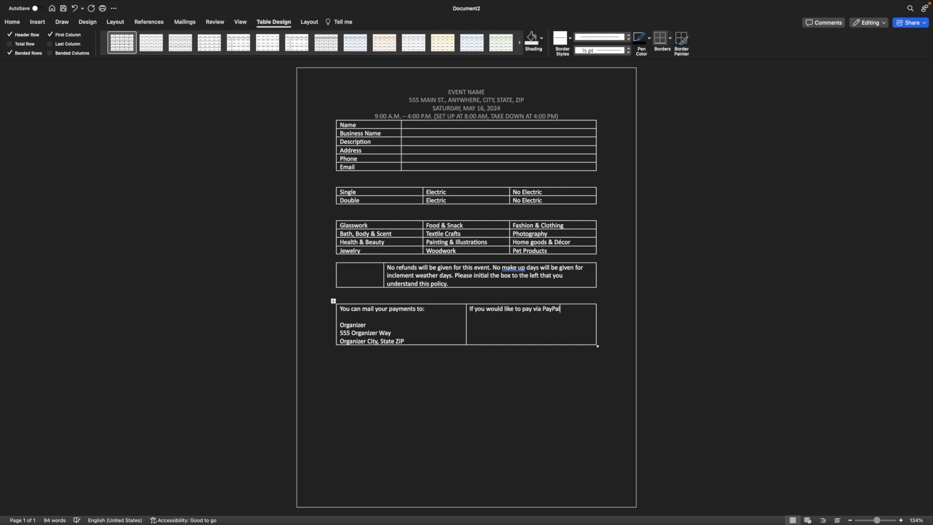
{"action": "key", "text": "Return"}
{"action": "key", "text": "Return"}
{"action": "type", "text": "organizer@emailaddress.com"}
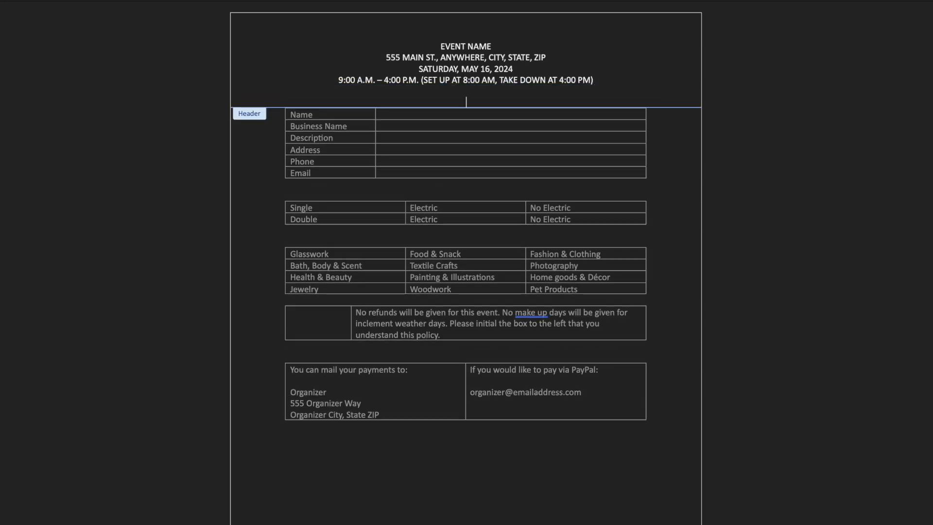
Add the line "Vendors please complete the following:" above the contact details table, with a blank line between them.
{"action": "left_click", "coordinate": [354, 119]}
{"action": "left_click", "coordinate": [287, 115]}
{"action": "key", "text": "Return"}
{"action": "type", "text": "Vendors please complete the following:"}
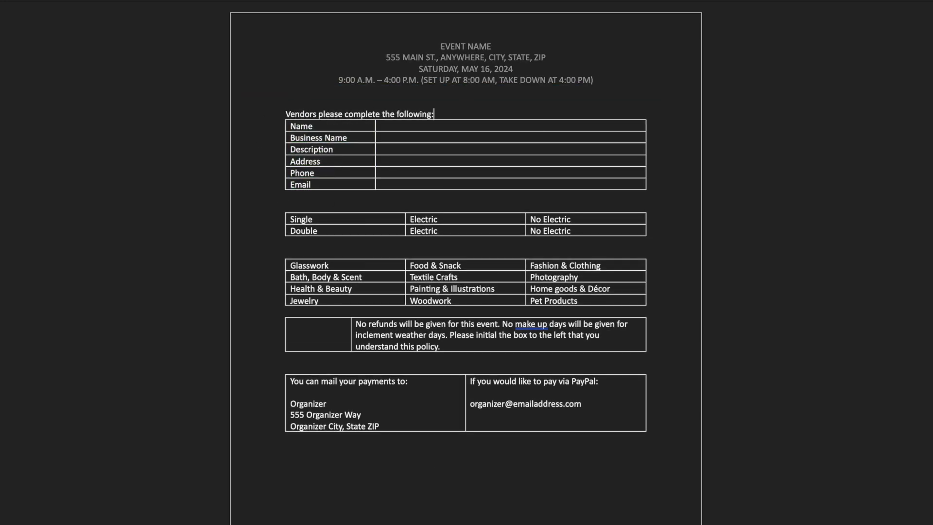
{"action": "key", "text": "Return"}
Write "Vendors please select your booth type:" above the booth table and "Vendors please circle your category." above the category table.
{"action": "left_click", "coordinate": [309, 216]}
{"action": "type", "text": "Vendors please select your b"}
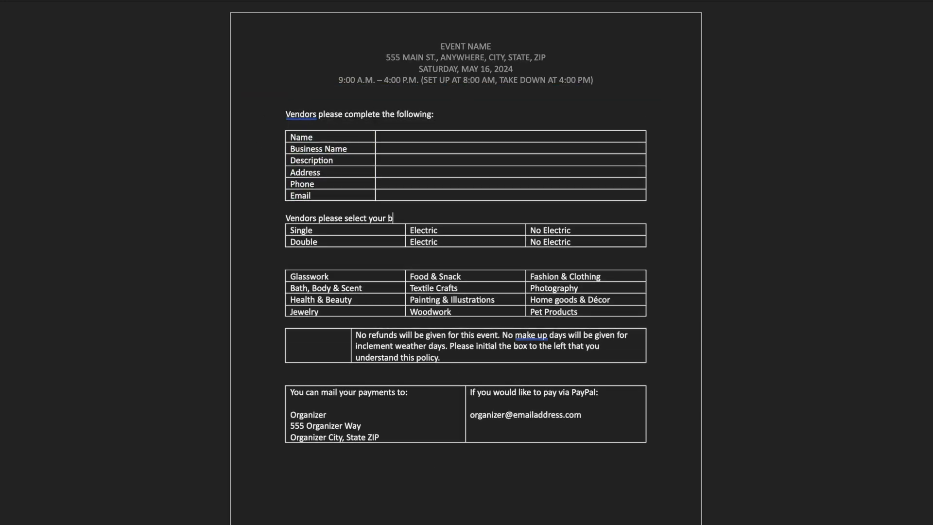
{"action": "type", "text": "ooth type:"}
{"action": "left_click", "coordinate": [289, 266]}
{"action": "type", "text": "Vendors please circle your "}
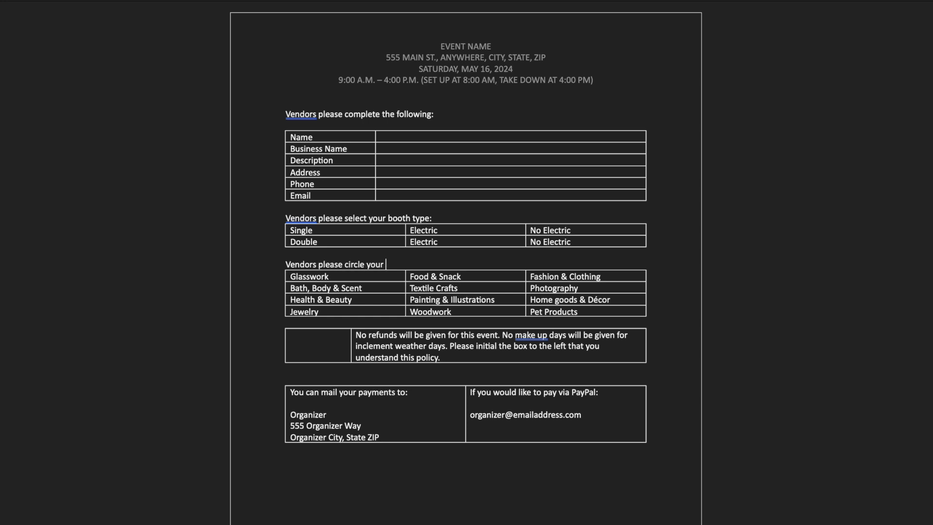
{"action": "type", "text": "category."}
Add booth sizes in the booth table: (10' x10") after Single and (10' x 10') after Double.
{"action": "left_click", "coordinate": [314, 230]}
{"action": "type", "text": "(10' x10\")"}
{"action": "left_click", "coordinate": [317, 242]}
{"action": "type", "text": "(10' x"}
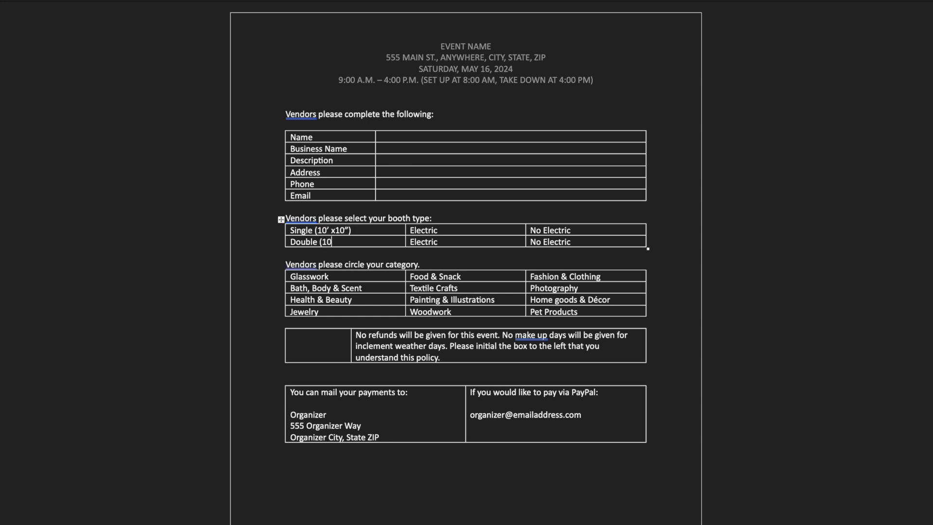
{"action": "type", "text": " 10')"}
Extend the category instruction with "If you have multiple items at your booth, please select a category that best represents the MAJORITY of your booth.".
{"action": "left_click", "coordinate": [427, 265]}
{"action": "type", "text": "If you have multiple items "}
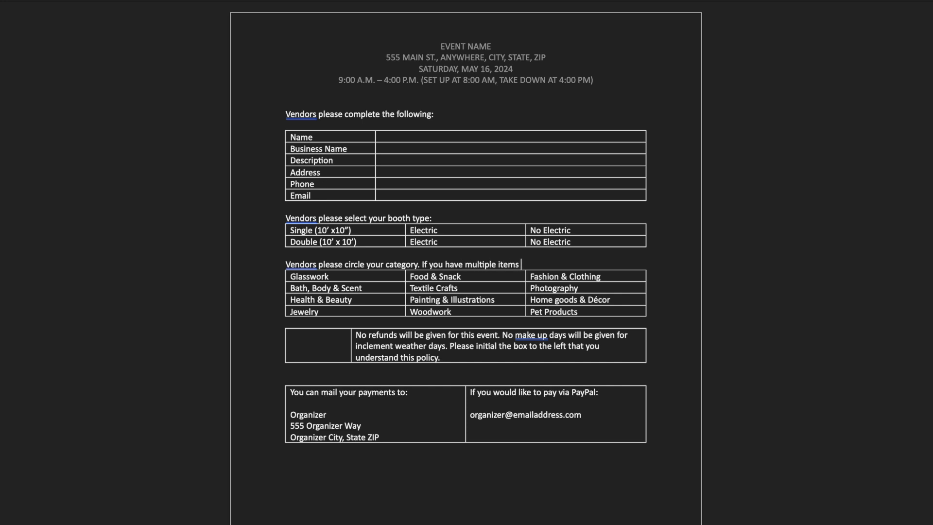
{"action": "type", "text": "at your booth, please select a category that best represents the MAJORITY"}
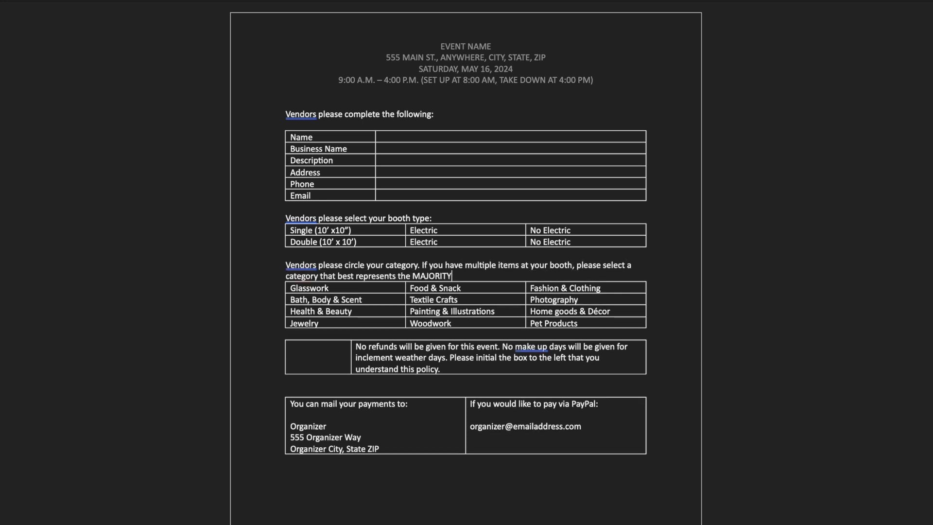
{"action": "type", "text": " of your booth."}
Add the heading "IMPORTANT!!" directly above the refund policy table, keeping a blank line below the category table.
{"action": "left_click", "coordinate": [317, 333]}
{"action": "key", "text": "Return"}
{"action": "type", "text": "IMPORTANT!!"}
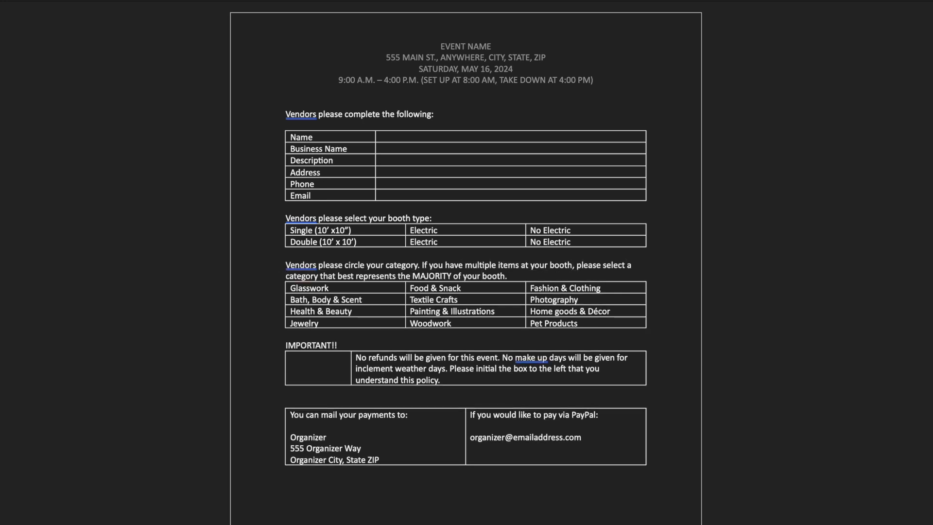
Write "Thank you for participating in this event! The payment information is as follows:" above the payment table, with a blank line after it.
{"action": "left_click", "coordinate": [441, 397]}
{"action": "key", "text": "Return"}
{"action": "key", "text": "Up"}
{"action": "type", "text": "Thank you for participating in this event"}
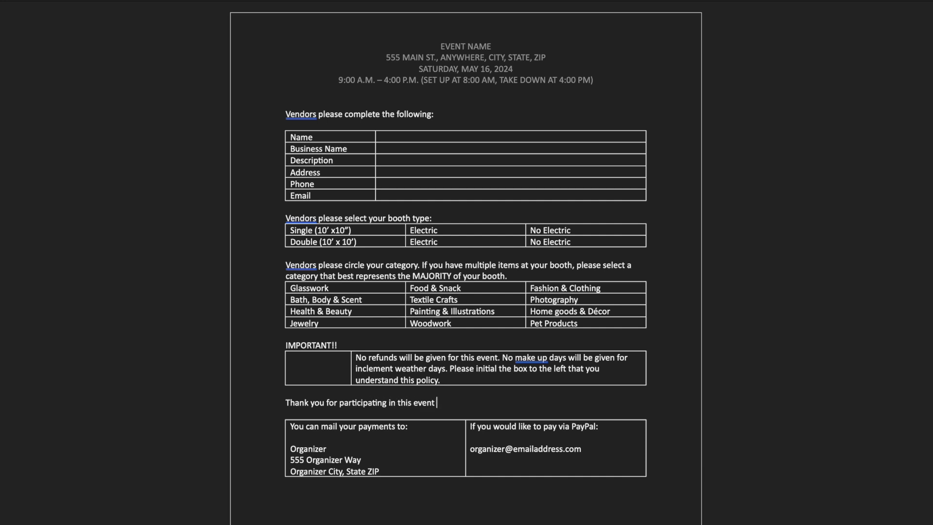
{"action": "key", "text": "BackSpace"}
{"action": "type", "text": "! The payment information is as follows:"}
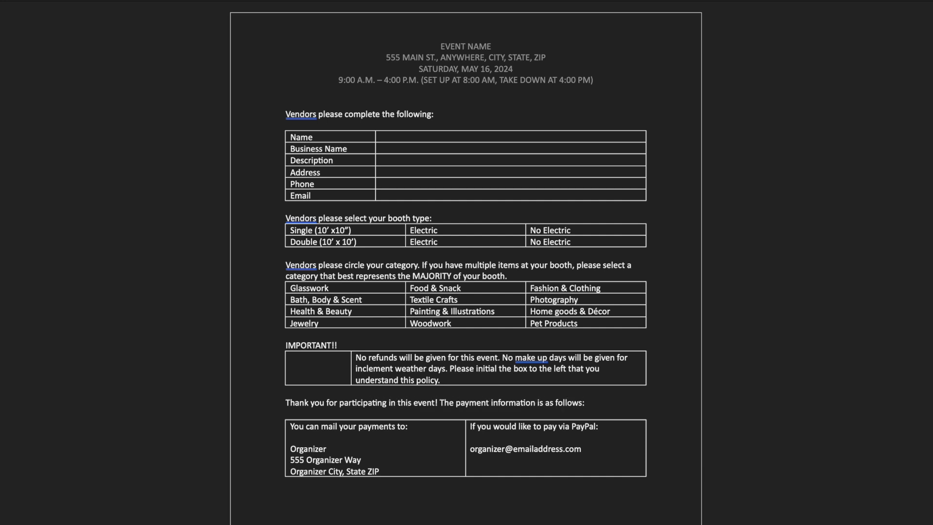
Insert a blank line between each instruction and its table for the booth type and category sections.
{"action": "left_click", "coordinate": [454, 217]}
{"action": "key", "text": "Return"}
{"action": "left_click", "coordinate": [516, 287]}
{"action": "key", "text": "Return"}
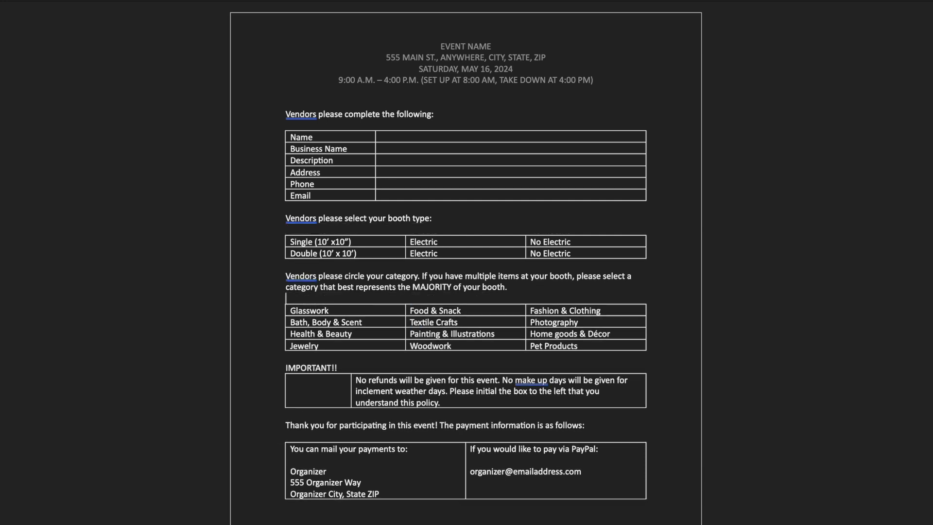
Correct the Double booth size in the booth table to 20' x 10'.
{"action": "left_click", "coordinate": [326, 253]}
{"action": "key", "text": "BackSpace"}
{"action": "type", "text": "2"}
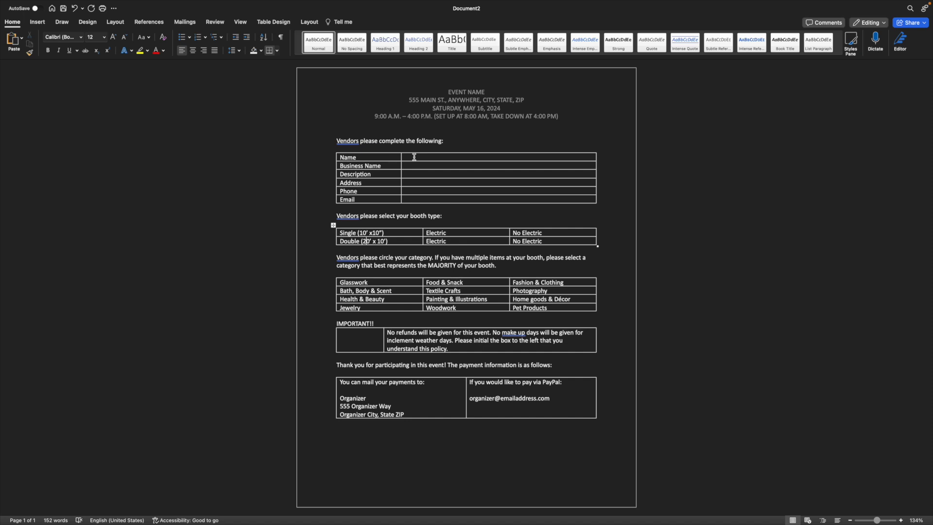